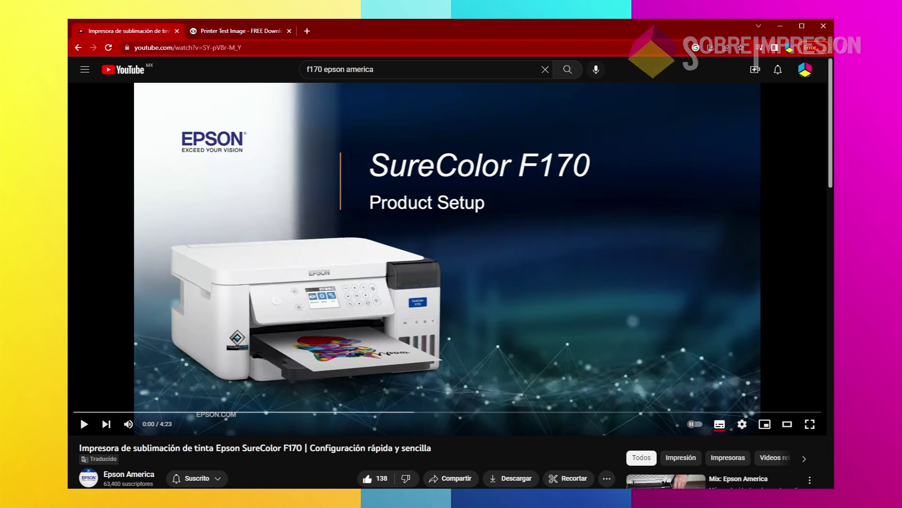
# Skip the SureColor F170 setup video ahead to about 4:20, where the download address appears
pyautogui.click(812, 412)
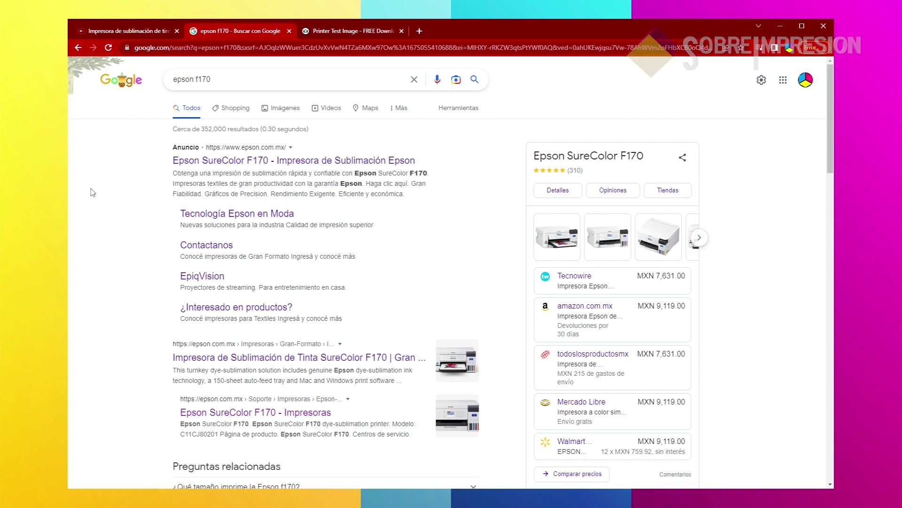
# Expand the Utilidades and Drivers download lists on the Epson SureColor F170 support page
pyautogui.scroll(-1, 93, 277)
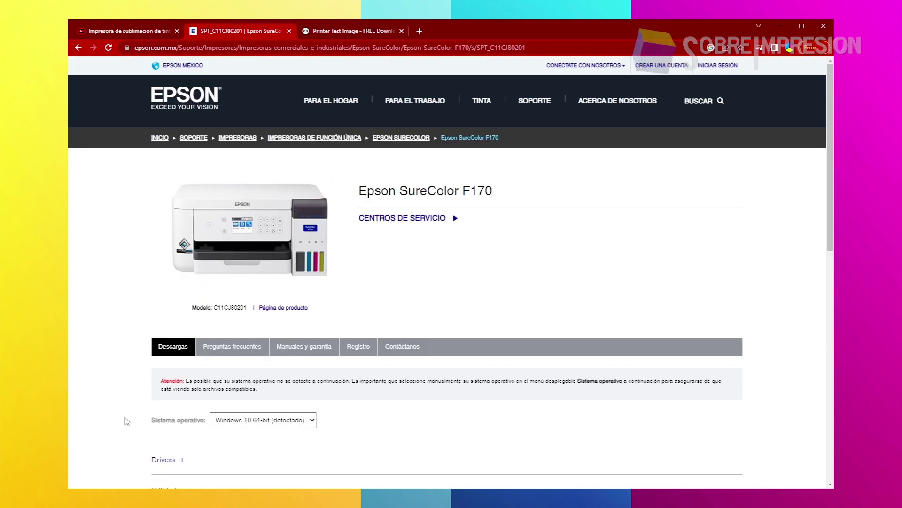
pyautogui.scroll(-4, 126, 420)
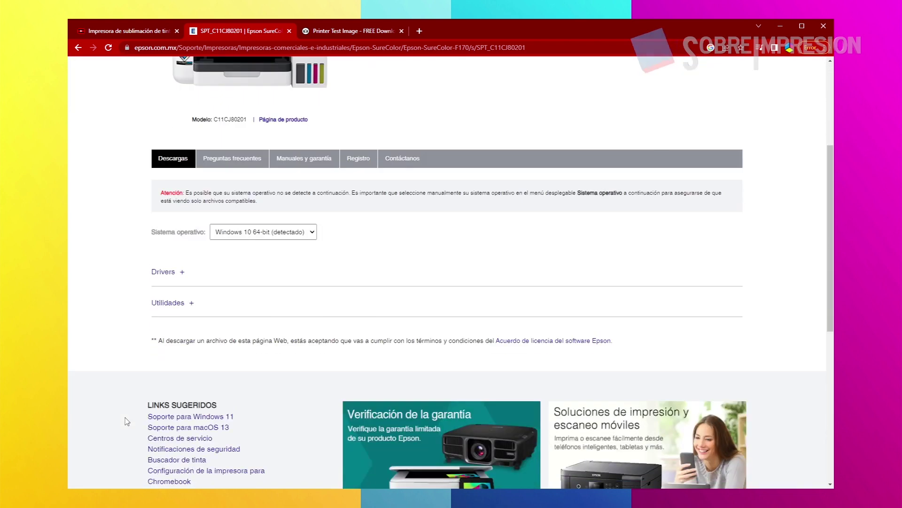
pyautogui.click(172, 305)
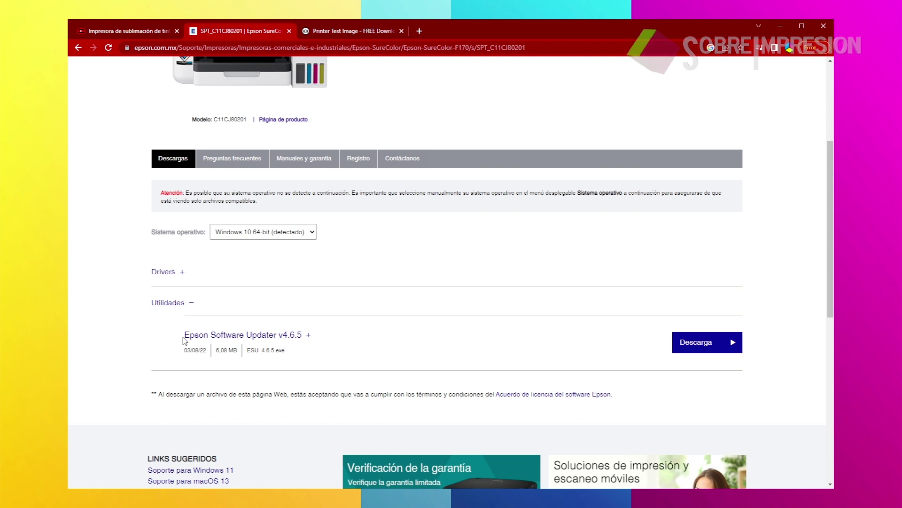
pyautogui.click(168, 275)
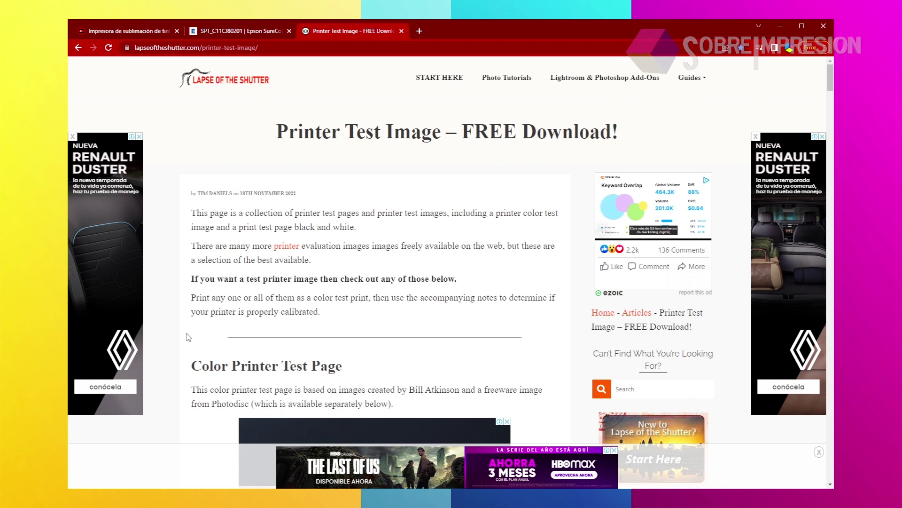
# Open the full-sized Color Printer Test Page image from the Printer Test Image page
pyautogui.scroll(-3, 189, 337)
pyautogui.scroll(-3, 188, 337)
pyautogui.scroll(-2, 189, 338)
pyautogui.scroll(-5, 190, 341)
pyautogui.scroll(2, 191, 340)
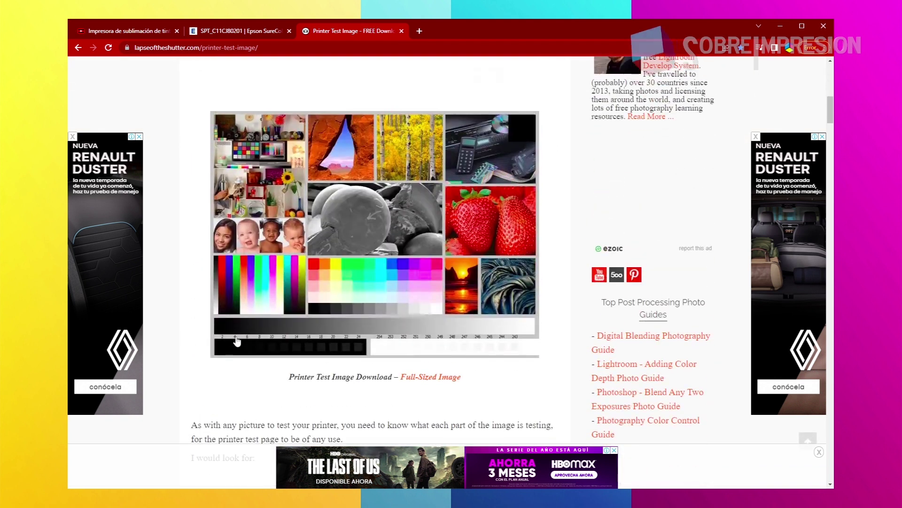
pyautogui.click(435, 385)
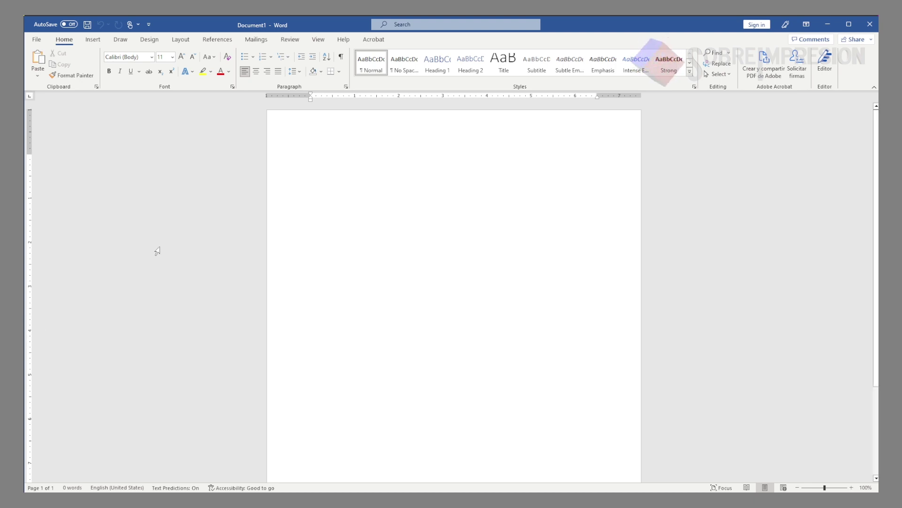
# Give the blank Word page Narrow 0.5-inch margins and Landscape orientation
pyautogui.click(145, 42)
pyautogui.click(180, 40)
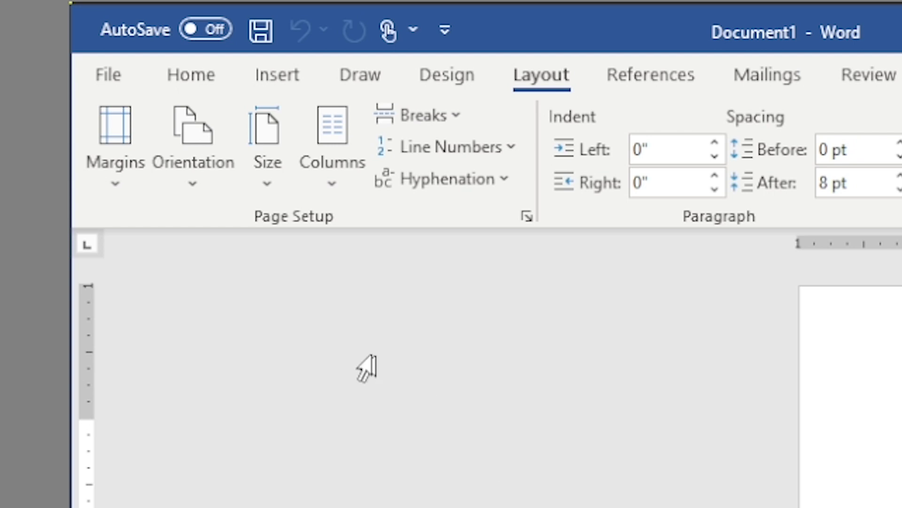
pyautogui.click(103, 127)
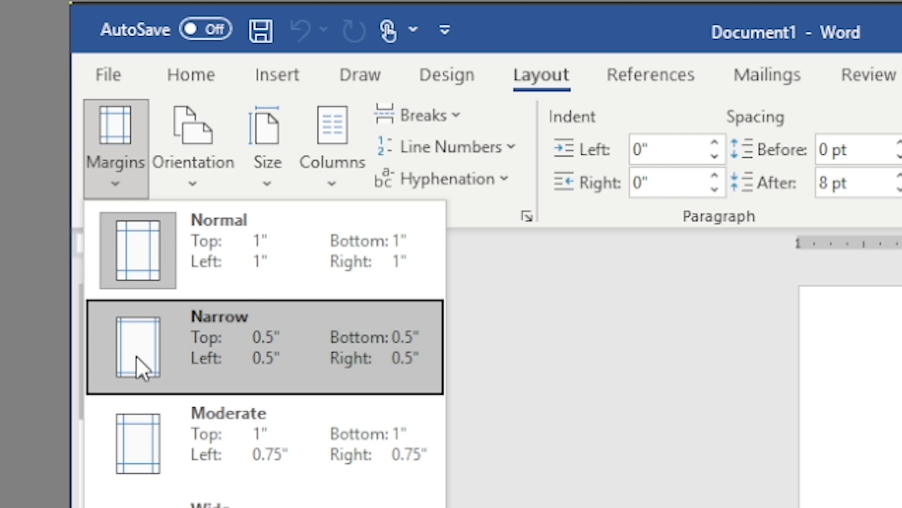
pyautogui.click(136, 356)
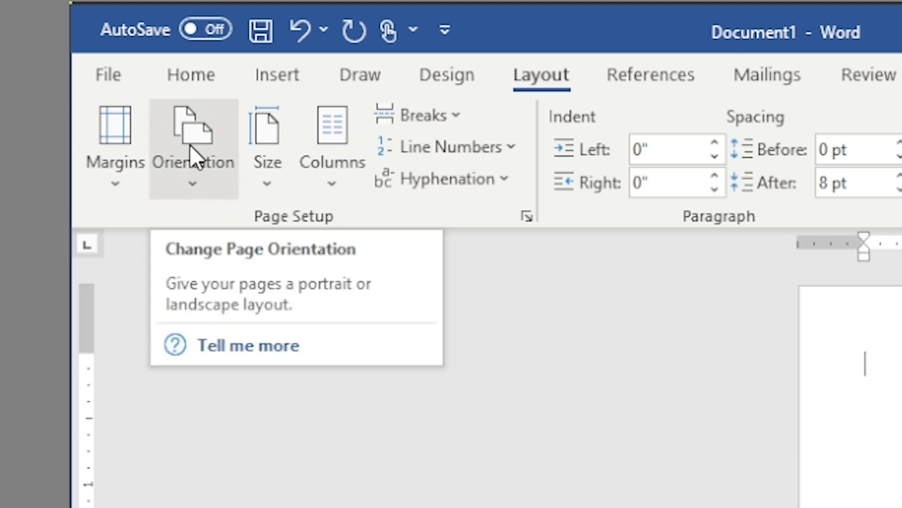
pyautogui.click(190, 143)
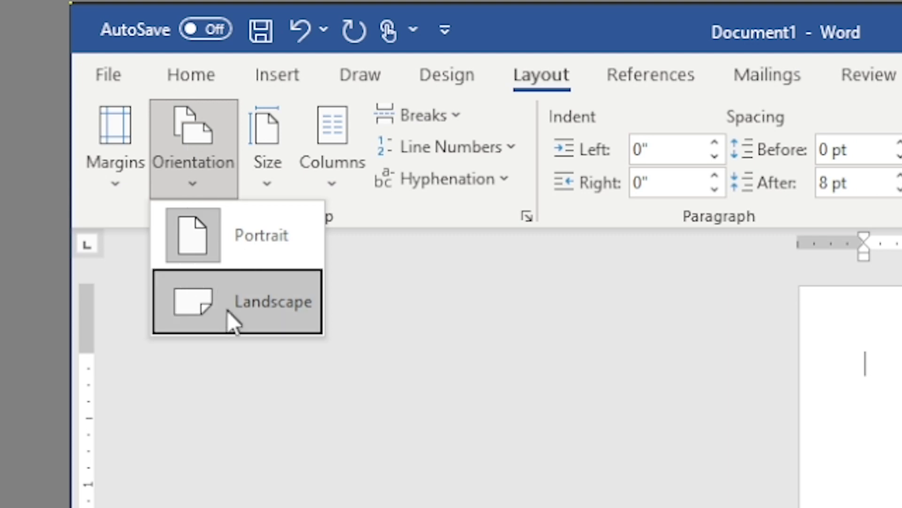
pyautogui.click(227, 301)
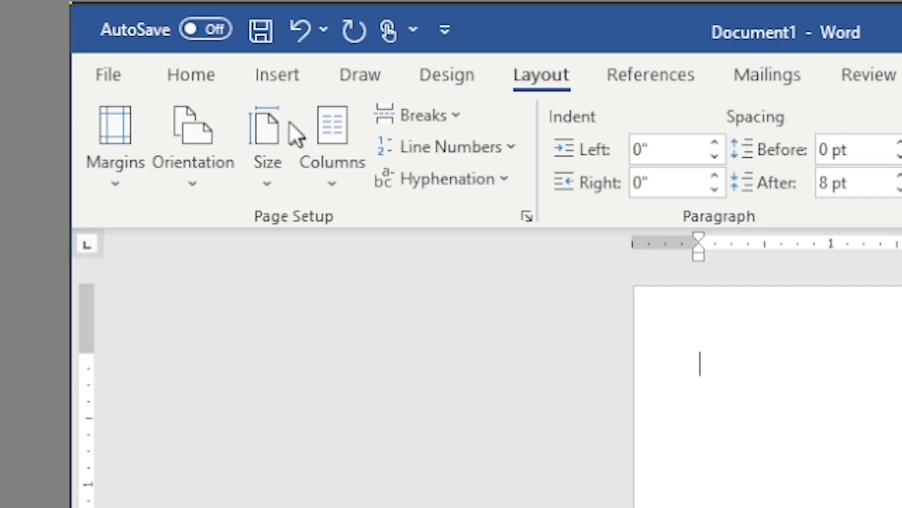
pyautogui.click(184, 72)
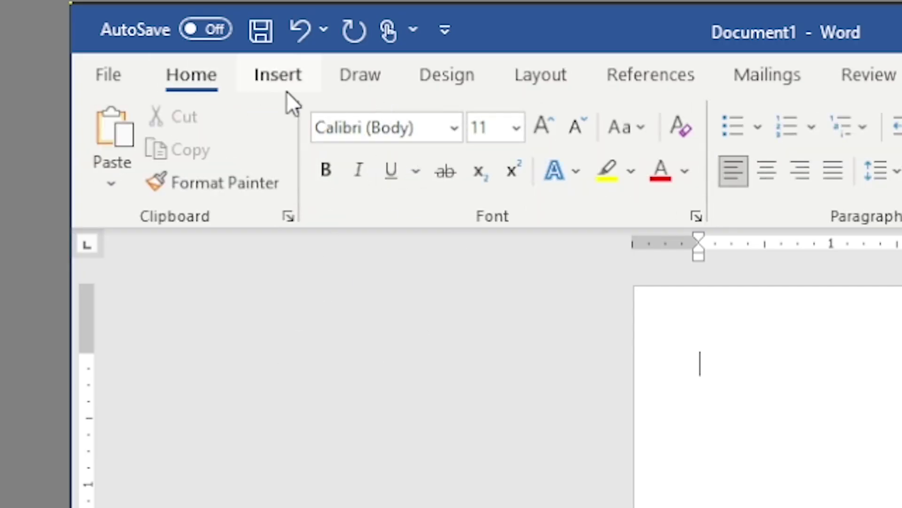
# Insert the colour printer test image from this device onto the landscape page
pyautogui.click(272, 80)
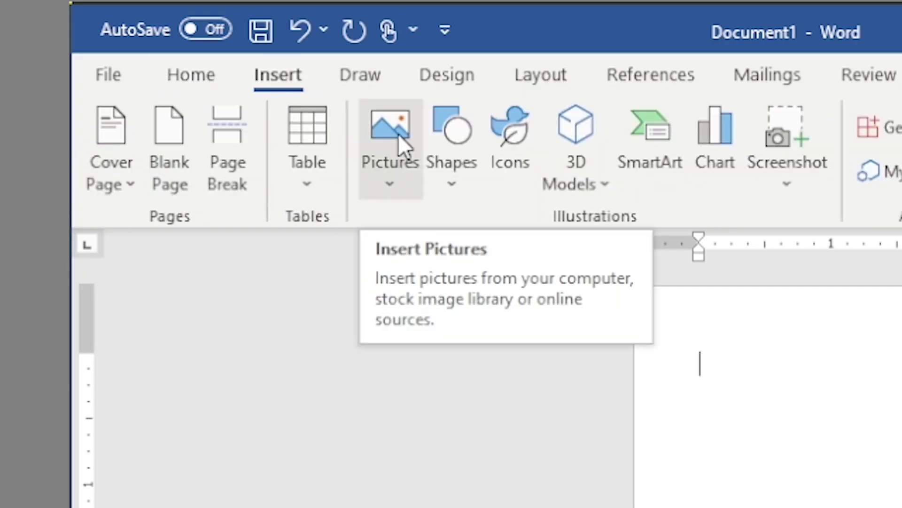
pyautogui.click(380, 144)
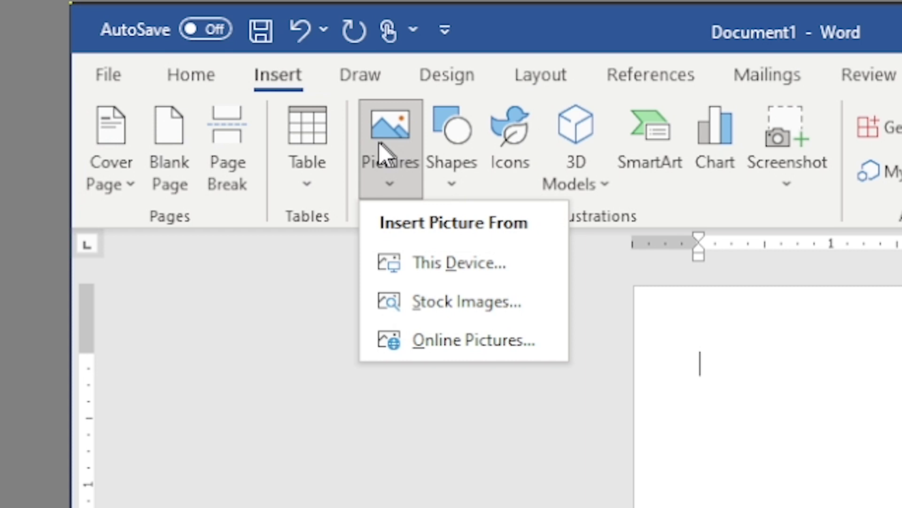
pyautogui.click(400, 256)
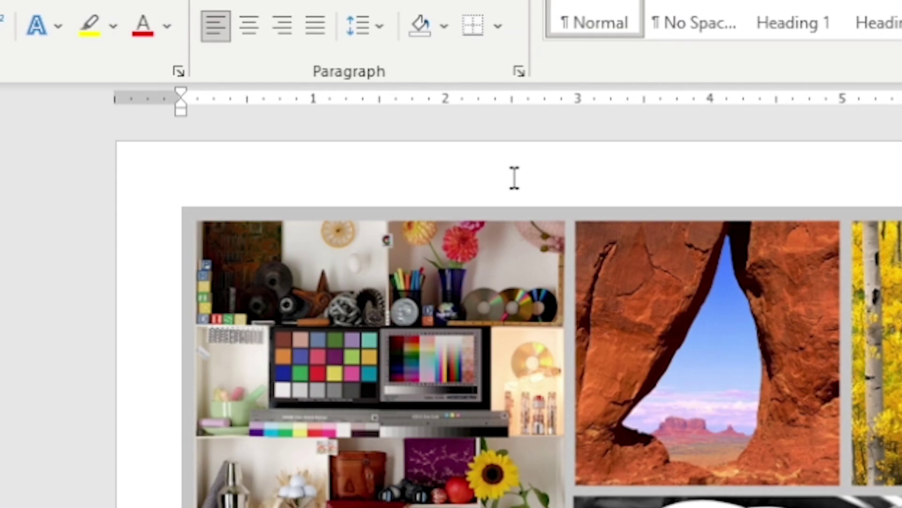
pyautogui.click(513, 185)
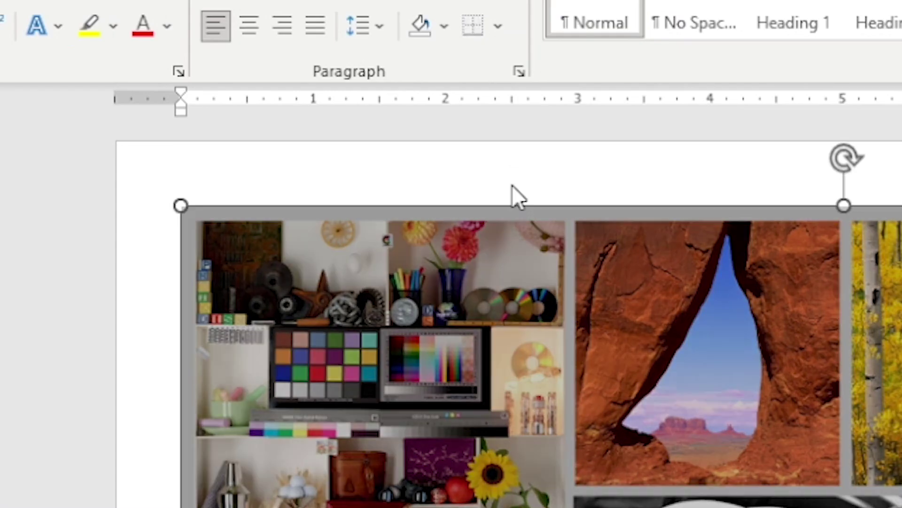
# Type 'Word' into the page header and return to the page body
pyautogui.doubleClick(510, 180)
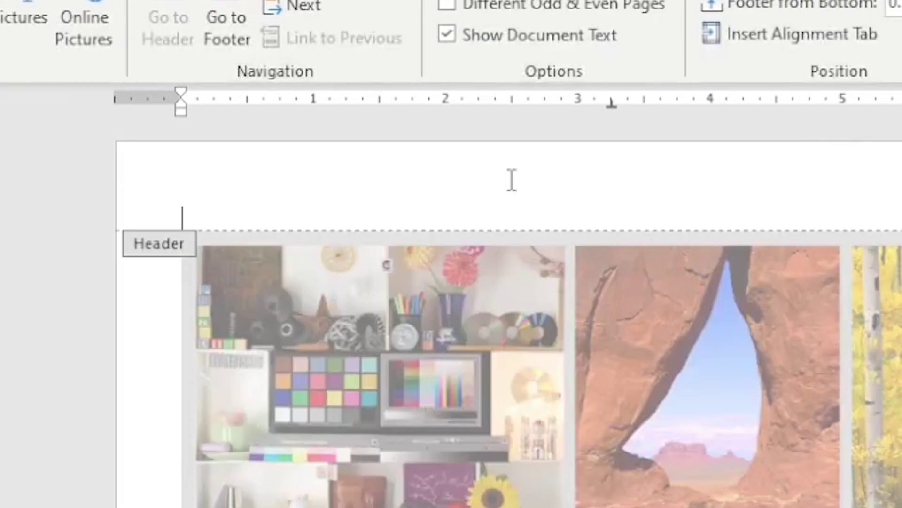
pyautogui.write('Word')
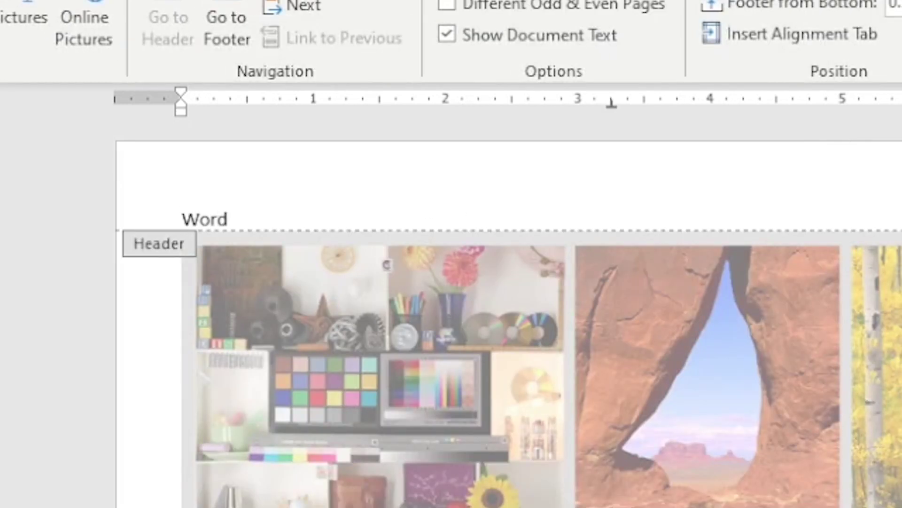
pyautogui.doubleClick(223, 272)
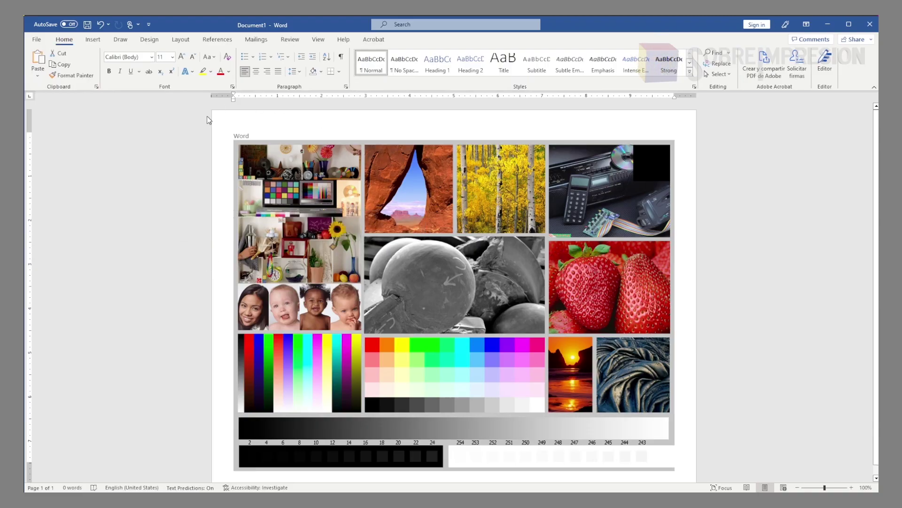
pyautogui.scroll(-1, 736, 335)
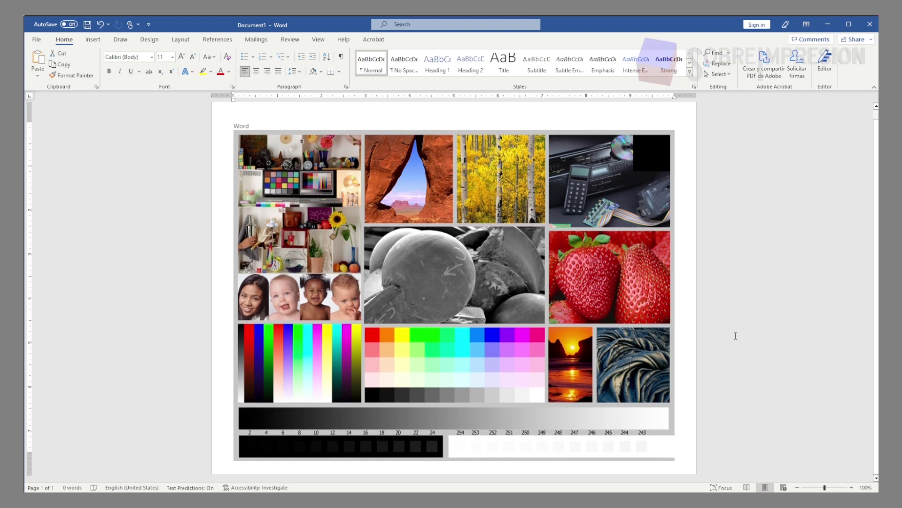
# Undo the accidental resize so the test image spans the page width again
pyautogui.scroll(1, 736, 336)
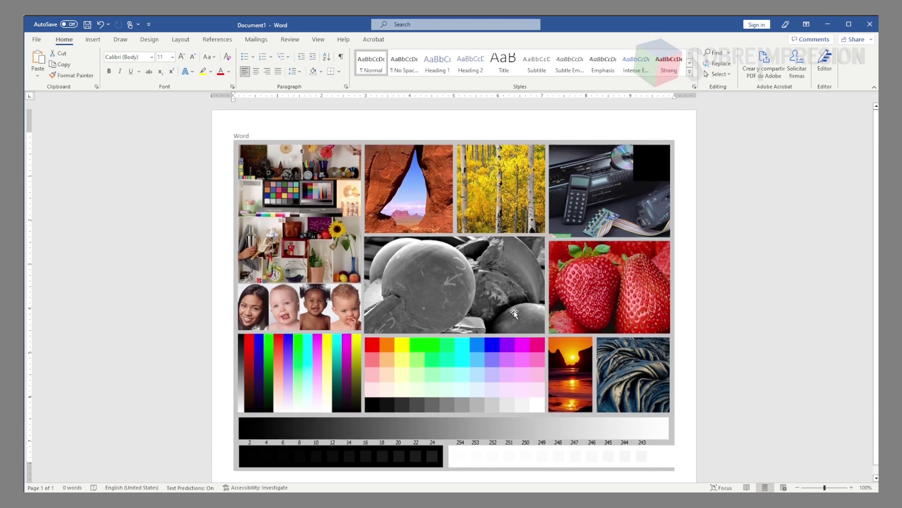
pyautogui.click(514, 313)
pyautogui.moveTo(673, 140)
pyautogui.mouseDown()
pyautogui.moveTo(714, 172)
pyautogui.moveTo(529, 139)
pyautogui.mouseUp()
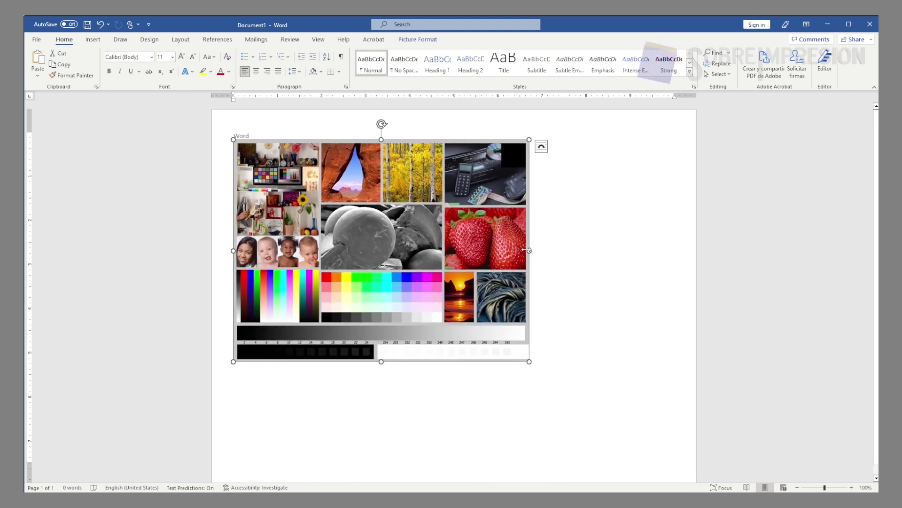
pyautogui.hotkey('ctrl', 'z')
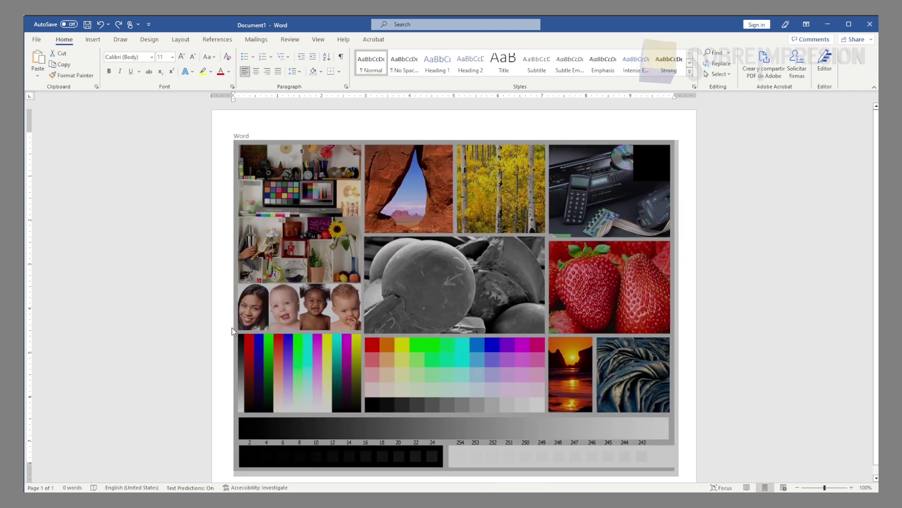
pyautogui.click(342, 311)
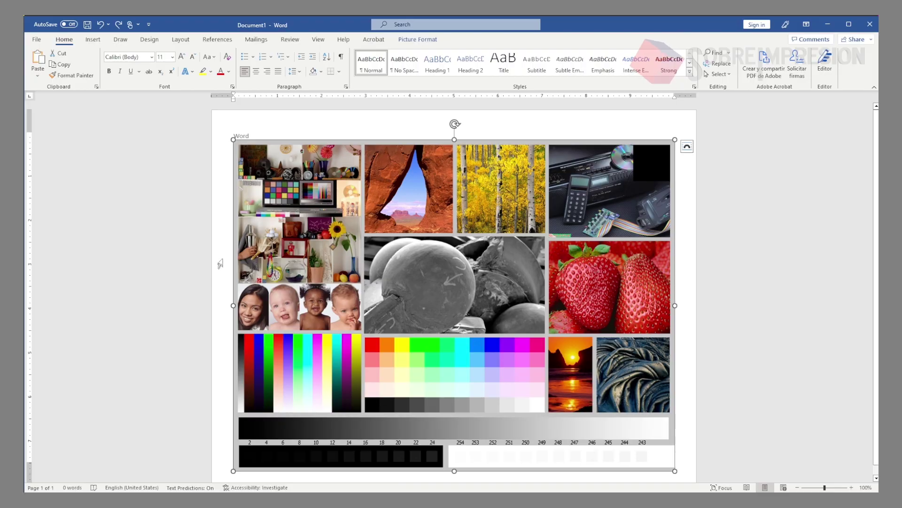
# Open Printer Properties for the EPSON SC-F100 Series from Word's File > Print screen
pyautogui.click(220, 263)
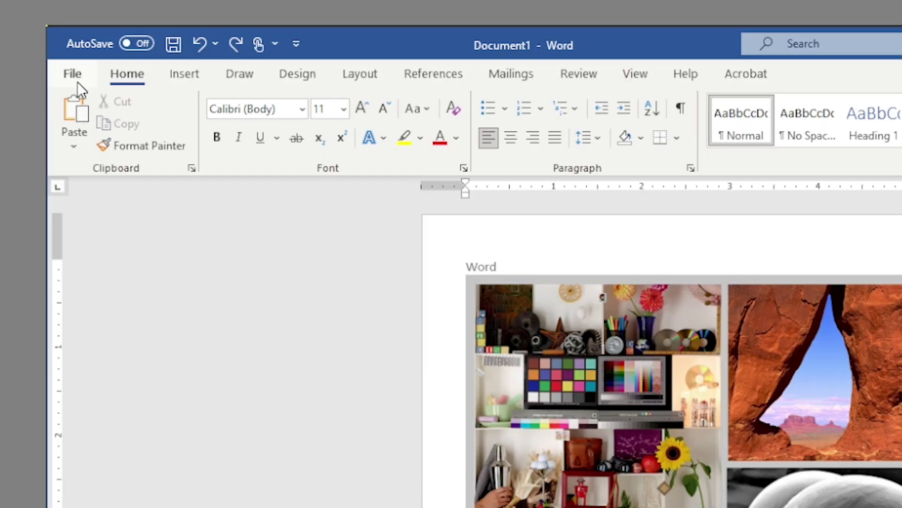
pyautogui.click(75, 80)
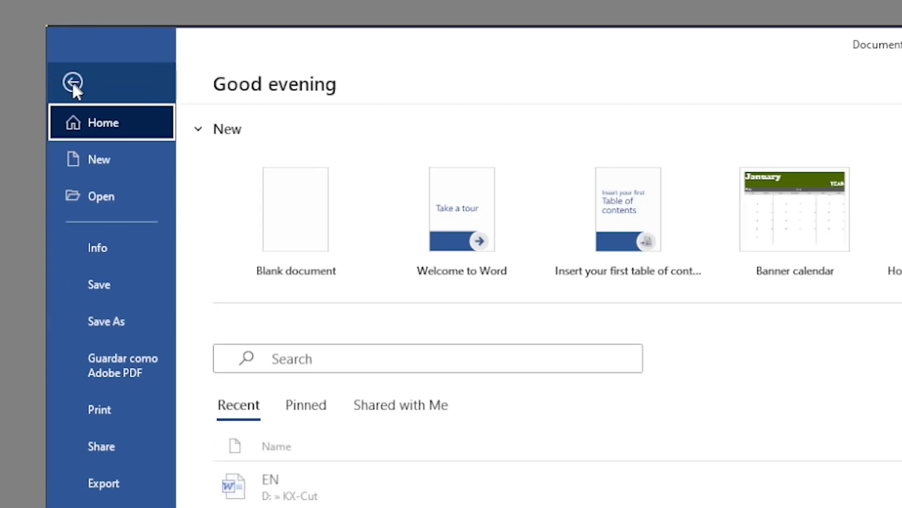
pyautogui.click(114, 409)
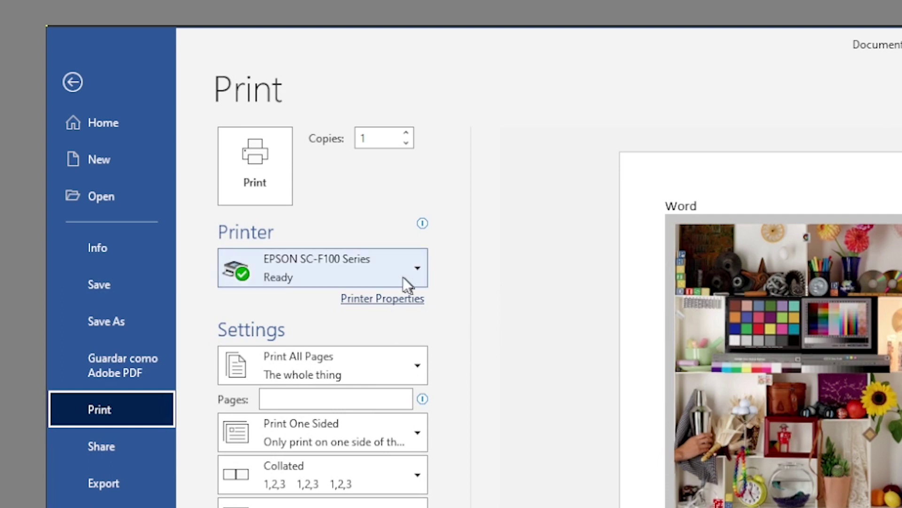
pyautogui.click(370, 300)
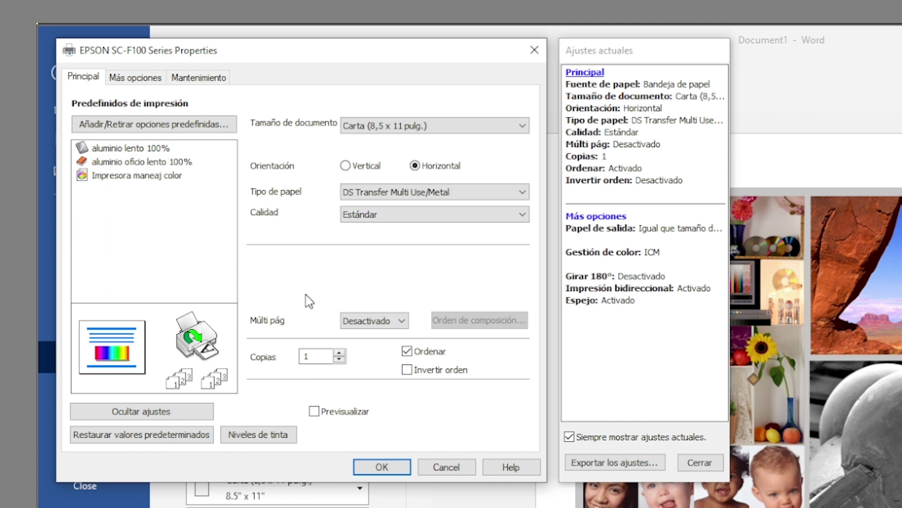
# Set the driver's colour correction to Personalizado with Sin ajuste de color (no colour adjustment)
pyautogui.click(132, 79)
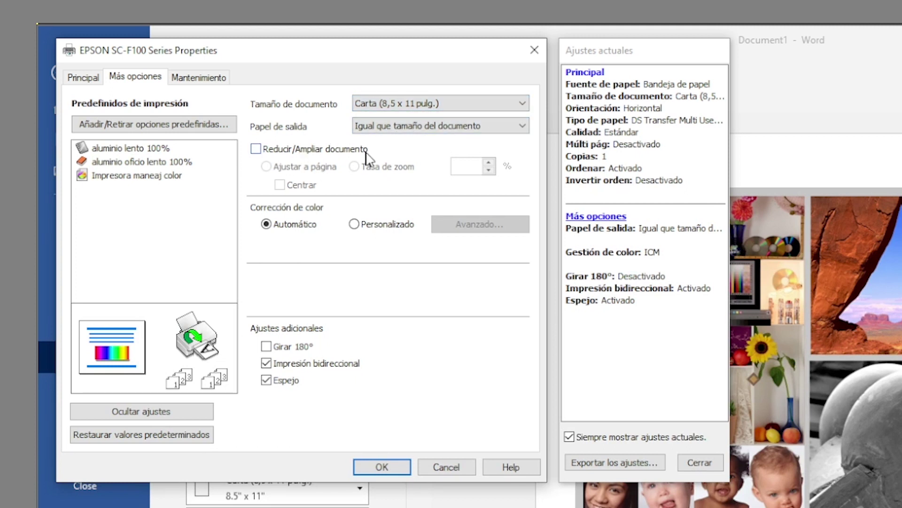
pyautogui.click(355, 224)
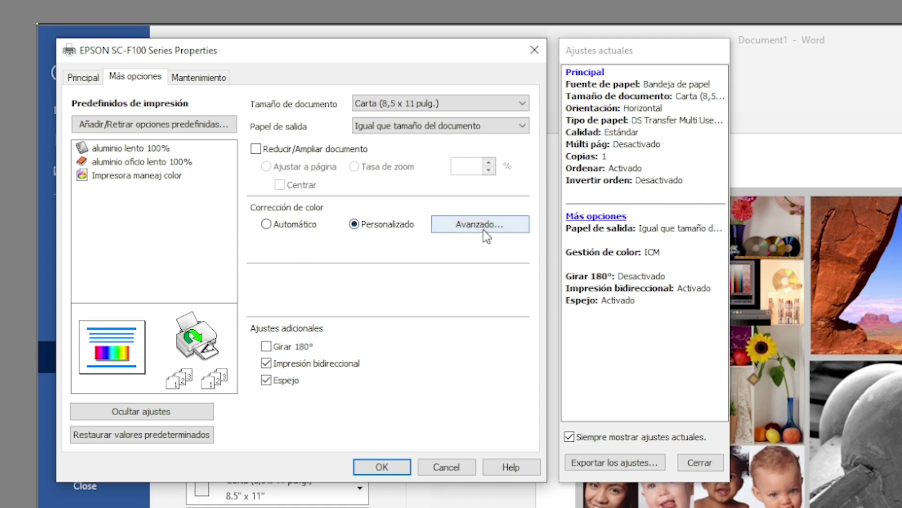
pyautogui.click(488, 229)
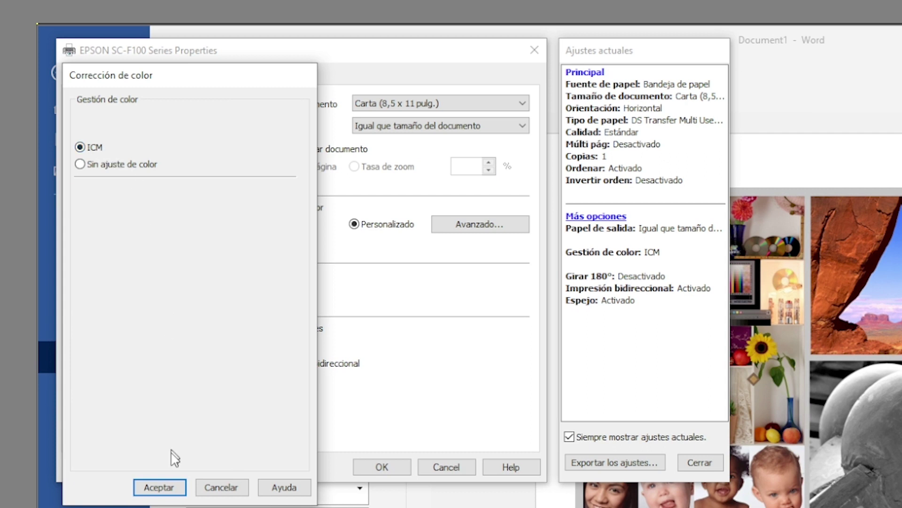
pyautogui.click(137, 188)
pyautogui.click(162, 491)
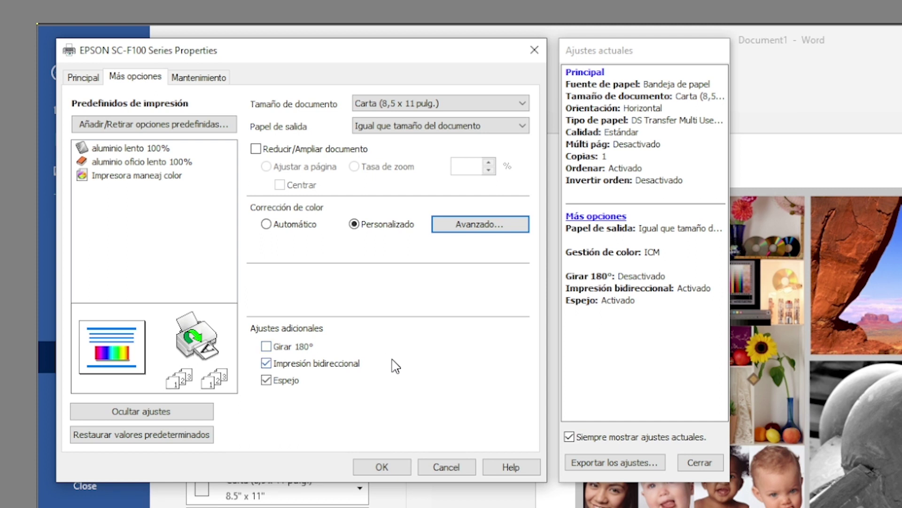
# Turn off bidirectional printing, confirm the extended maintenance settings, and apply the driver settings
pyautogui.click(348, 364)
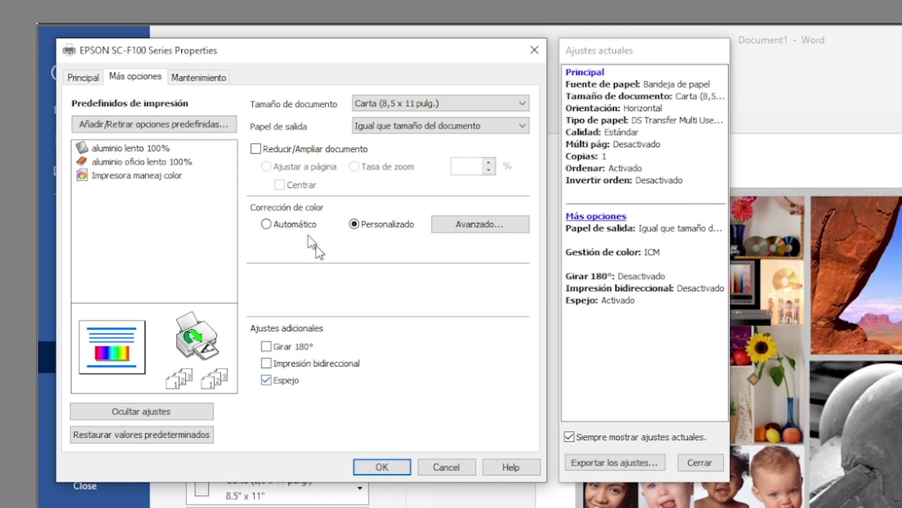
pyautogui.click(181, 79)
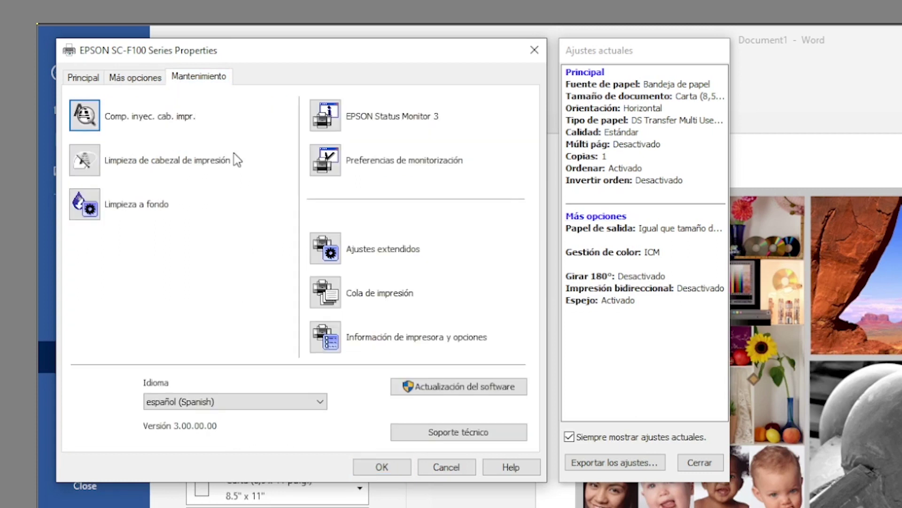
pyautogui.click(326, 250)
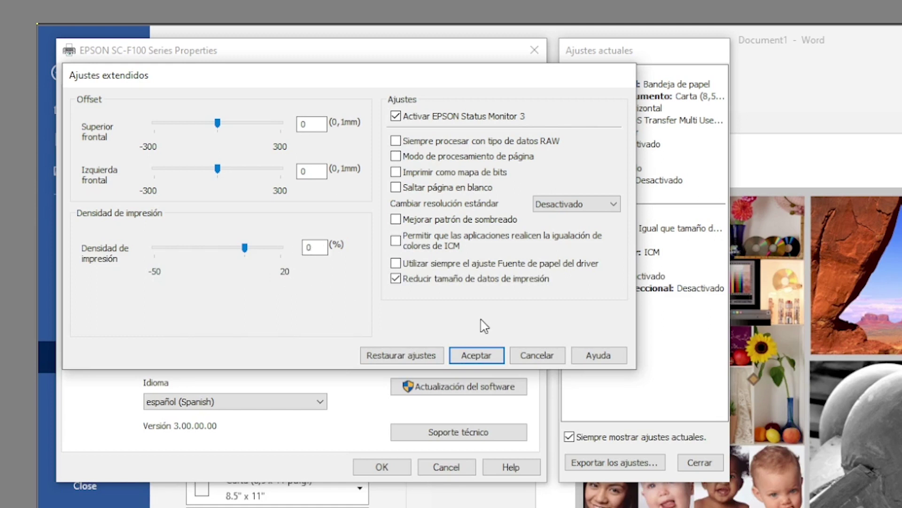
pyautogui.click(486, 359)
pyautogui.click(134, 77)
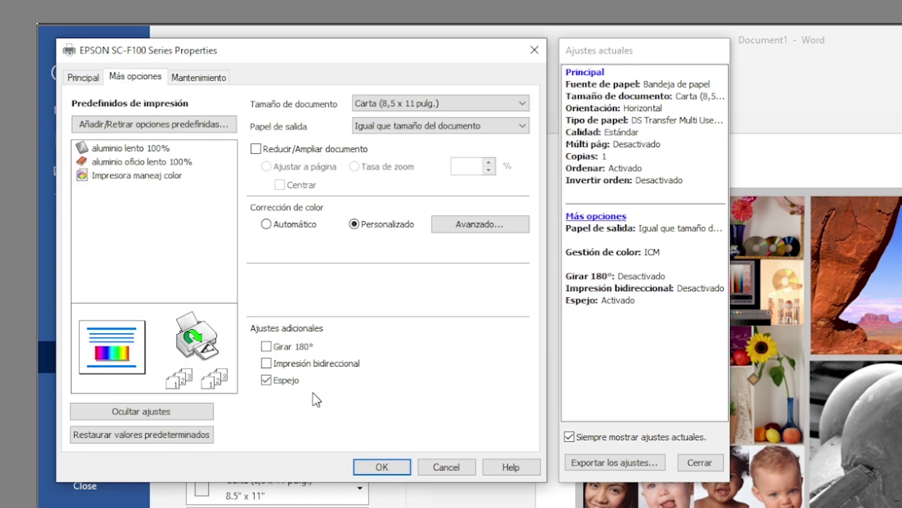
pyautogui.click(72, 78)
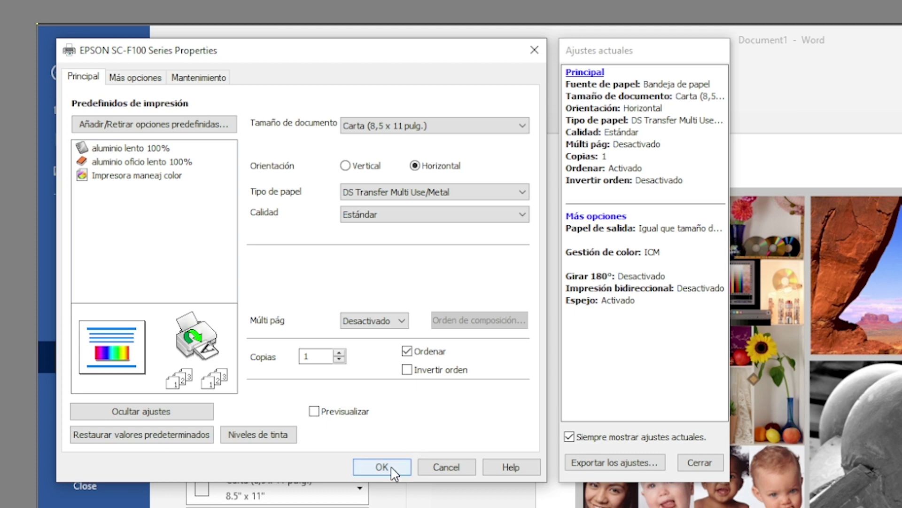
pyautogui.click(382, 467)
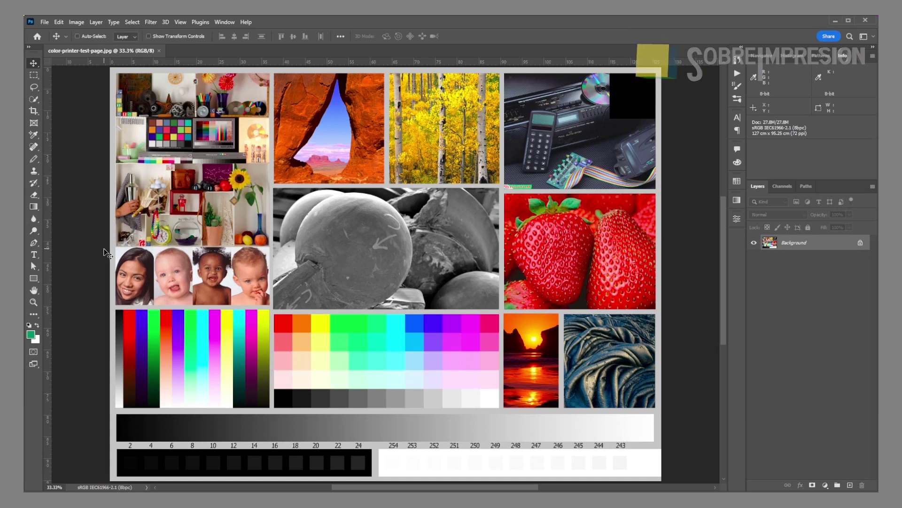
# Open the Image Size dialog for the 3600 × 2700 px colour test image
pyautogui.click(76, 22)
pyautogui.click(90, 91)
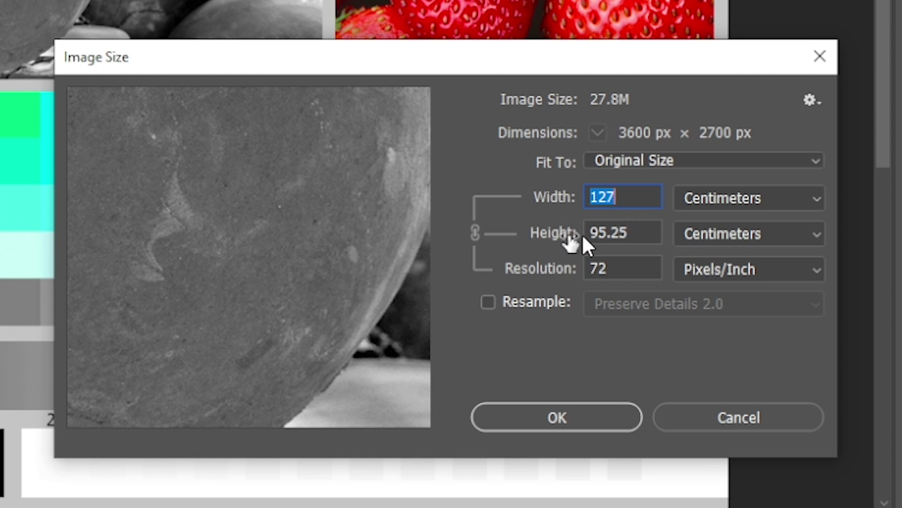
# Set the height to 20 cm with resampling off, giving 26.67 cm width at 342.9 ppi
pyautogui.press('Tab')
pyautogui.write('20')
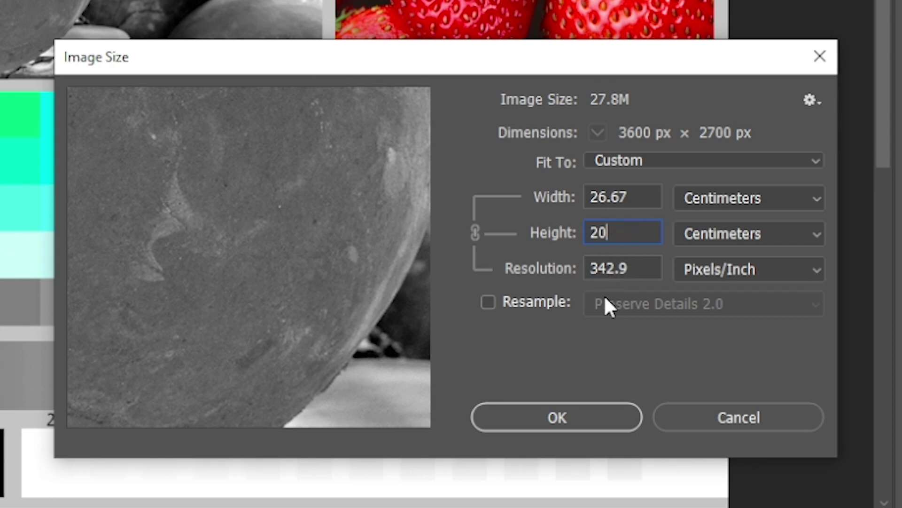
pyautogui.click(567, 416)
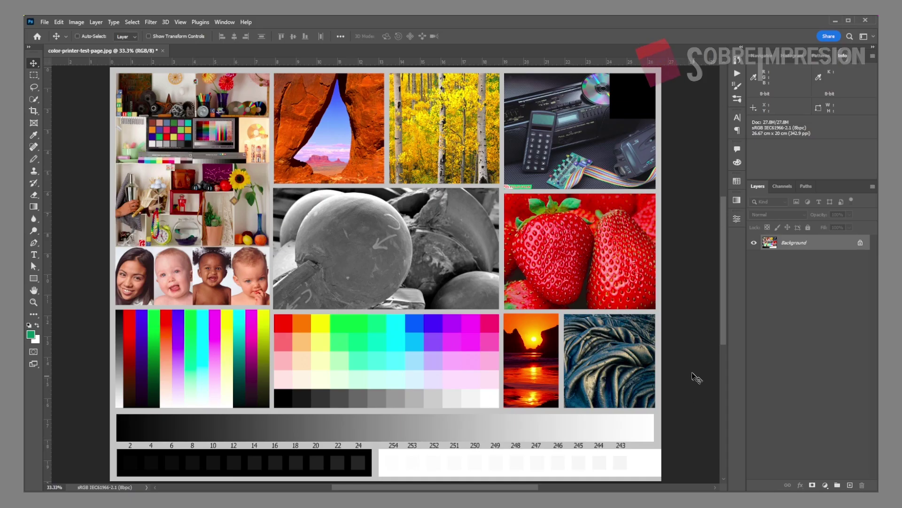
# Open Print for the EPSON SC-F100 Series with Printer Manages Colors and Normal Printing
pyautogui.click(44, 22)
pyautogui.click(65, 299)
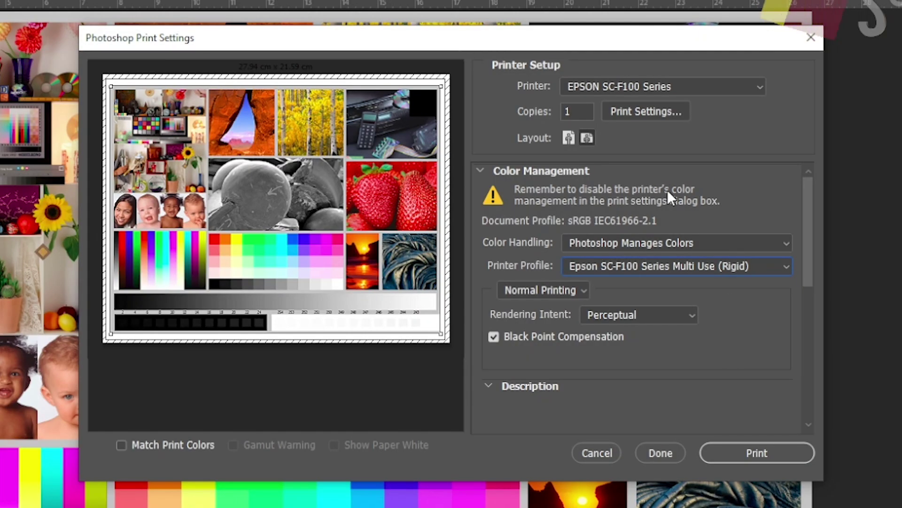
pyautogui.click(705, 243)
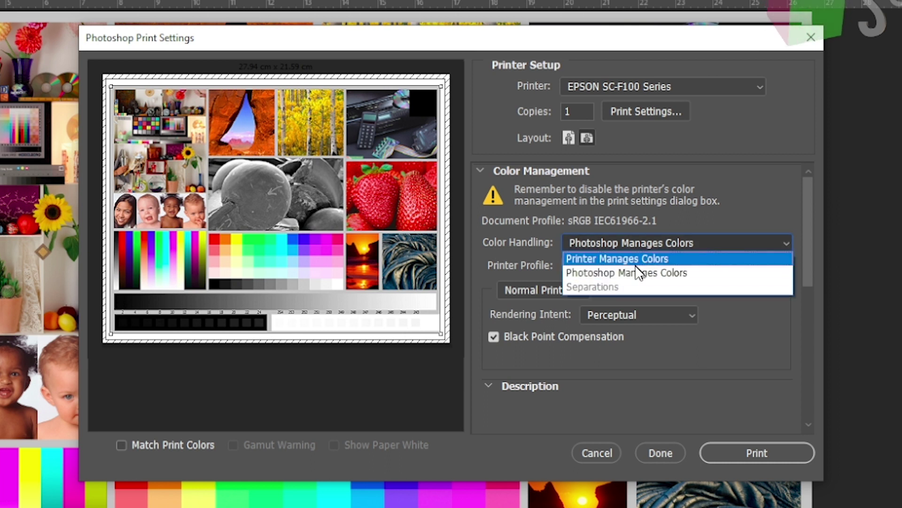
pyautogui.click(636, 257)
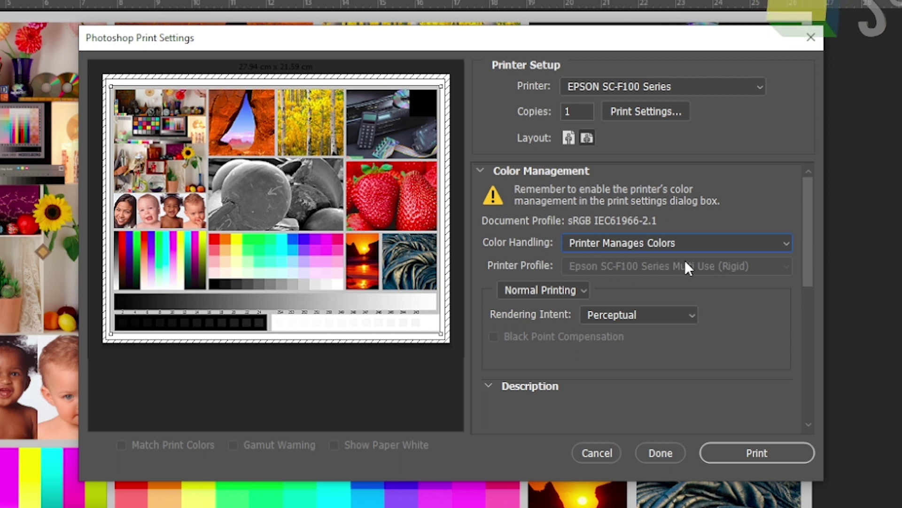
pyautogui.click(583, 290)
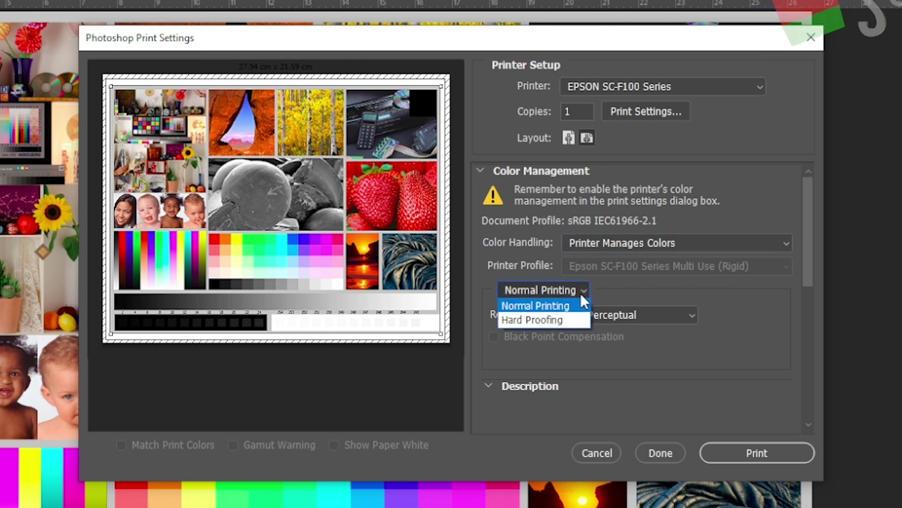
pyautogui.click(545, 305)
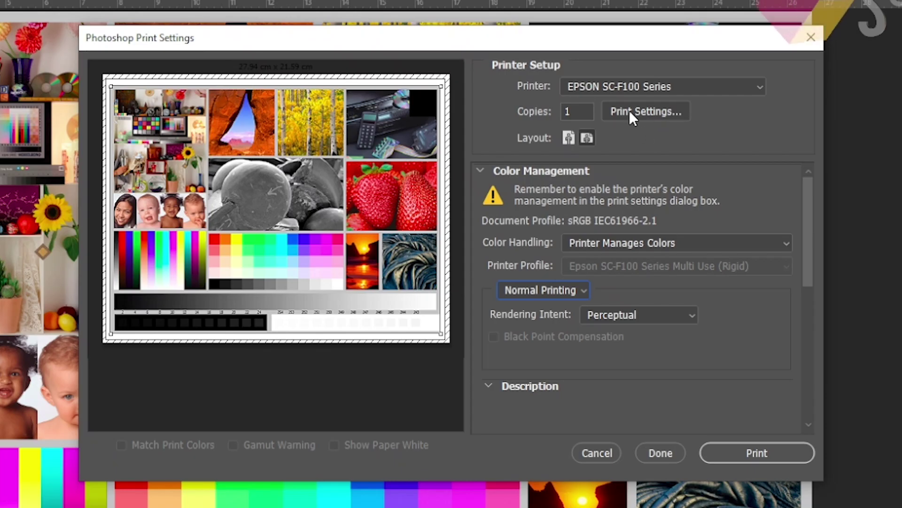
# Set the Epson driver's Más opciones colour correction to Personalizado with ICM mode
pyautogui.click(653, 112)
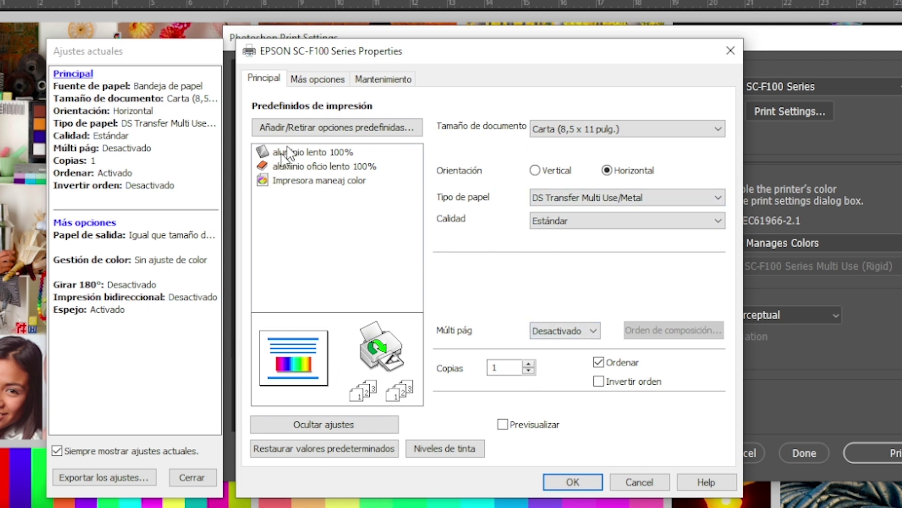
pyautogui.click(318, 80)
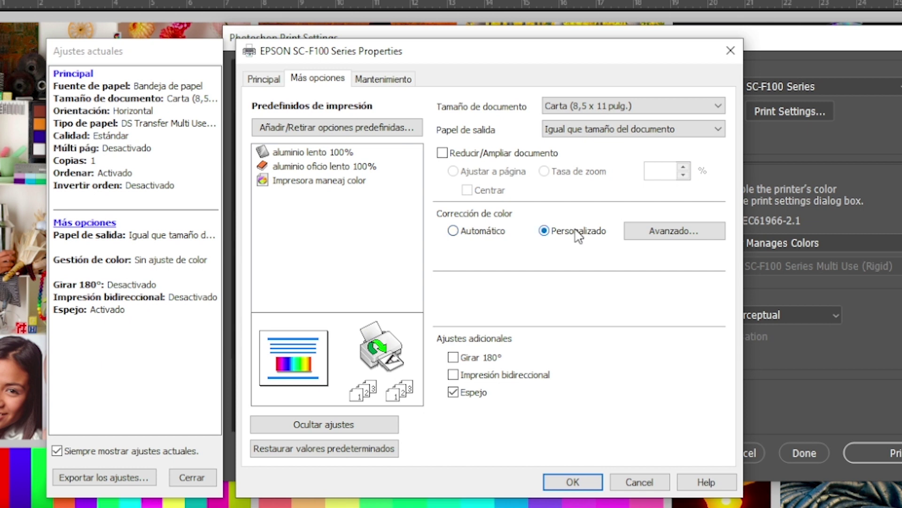
pyautogui.click(675, 233)
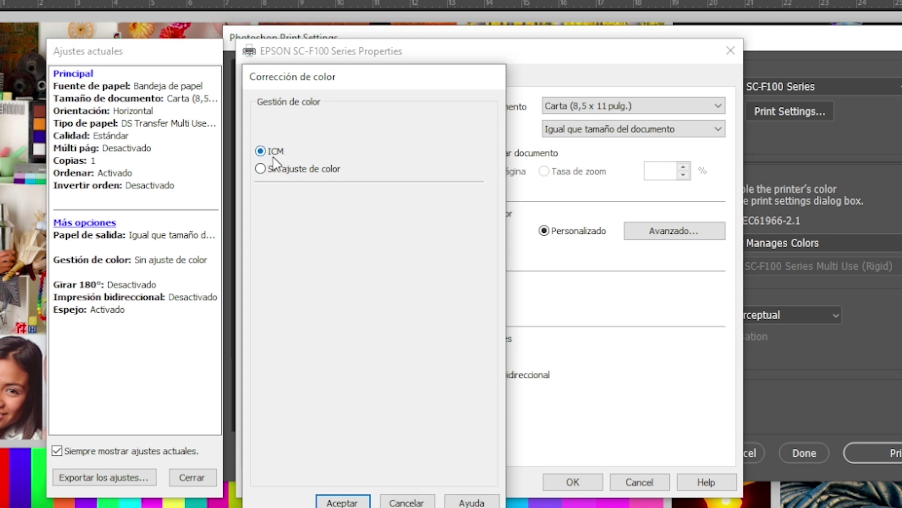
pyautogui.click(354, 502)
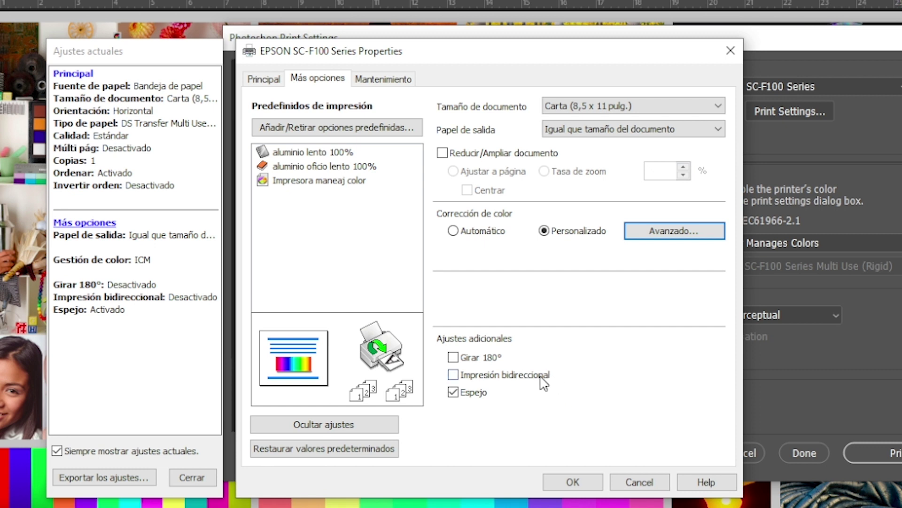
# Review Mantenimiento's Ajustes extendidos, then accept the Epson driver settings from the Principal tab
pyautogui.click(392, 81)
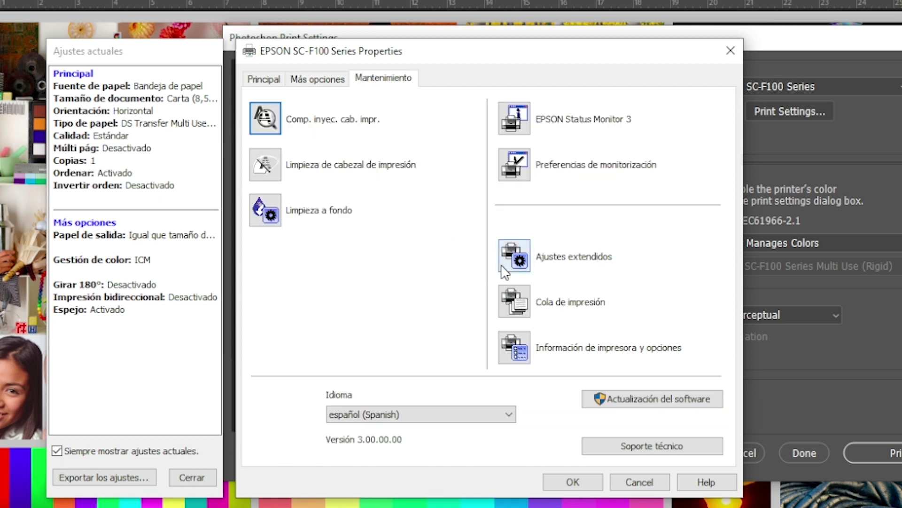
pyautogui.click(517, 259)
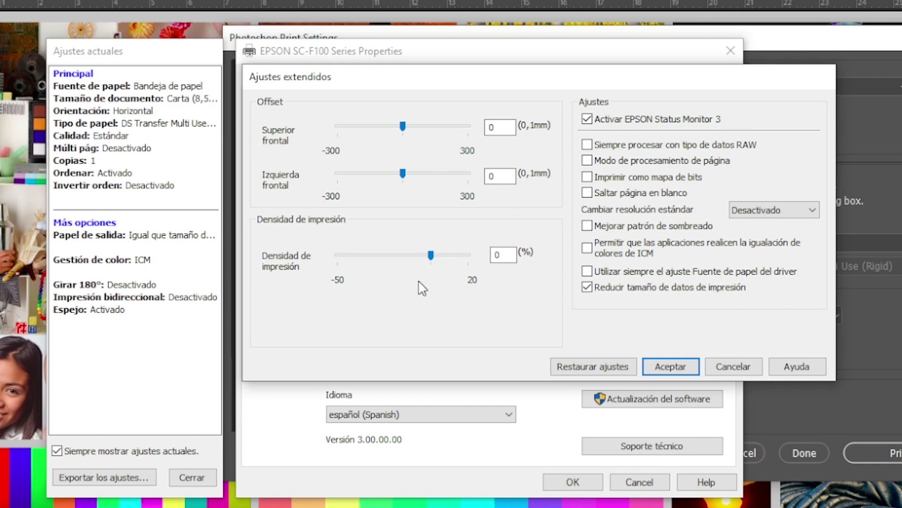
pyautogui.click(661, 365)
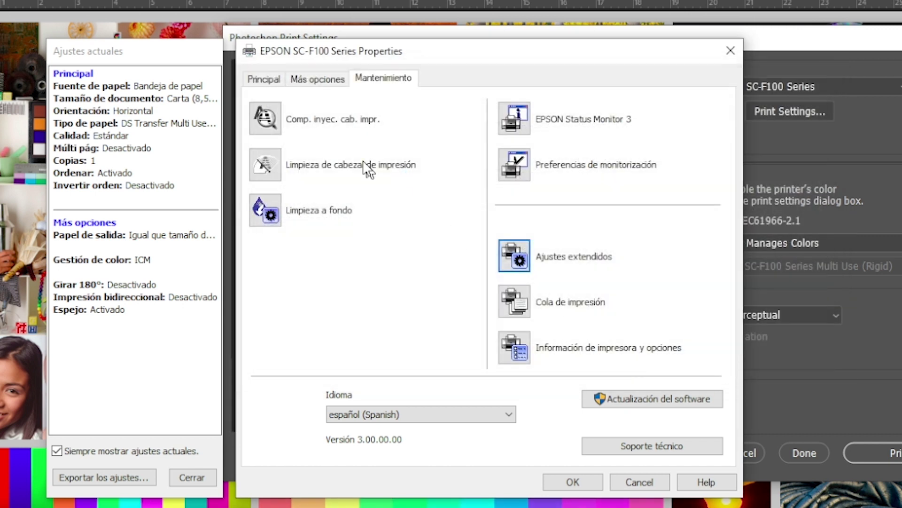
pyautogui.click(319, 80)
pyautogui.click(264, 79)
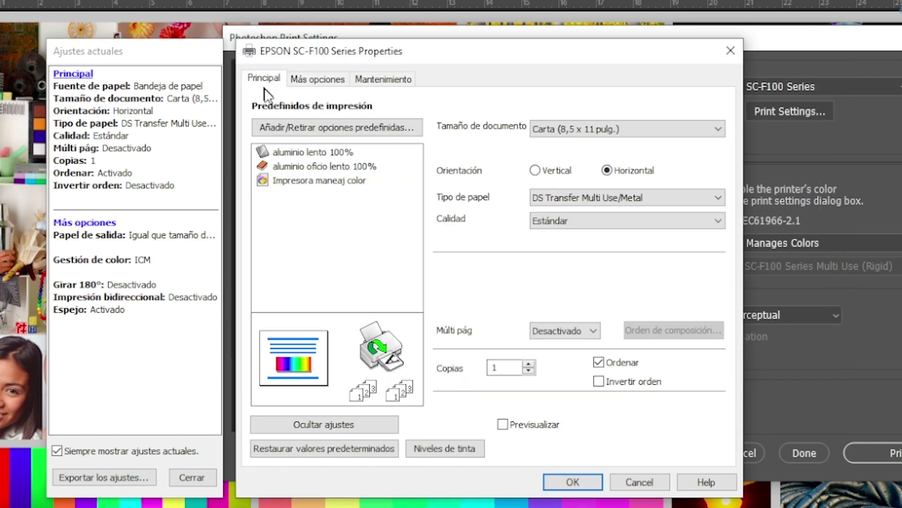
pyautogui.click(574, 484)
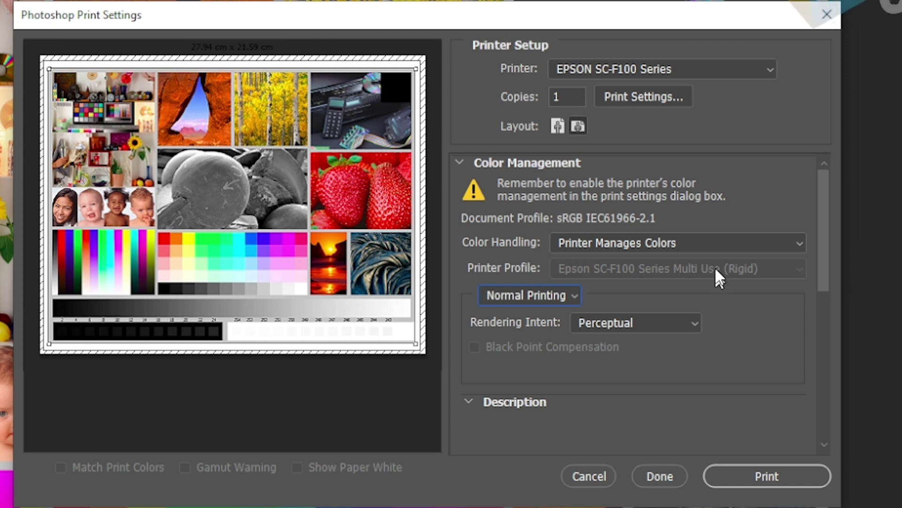
# Switch Color Handling to Photoshop Manages Colors with the Multi Use (Rigid) profile
pyautogui.click(718, 246)
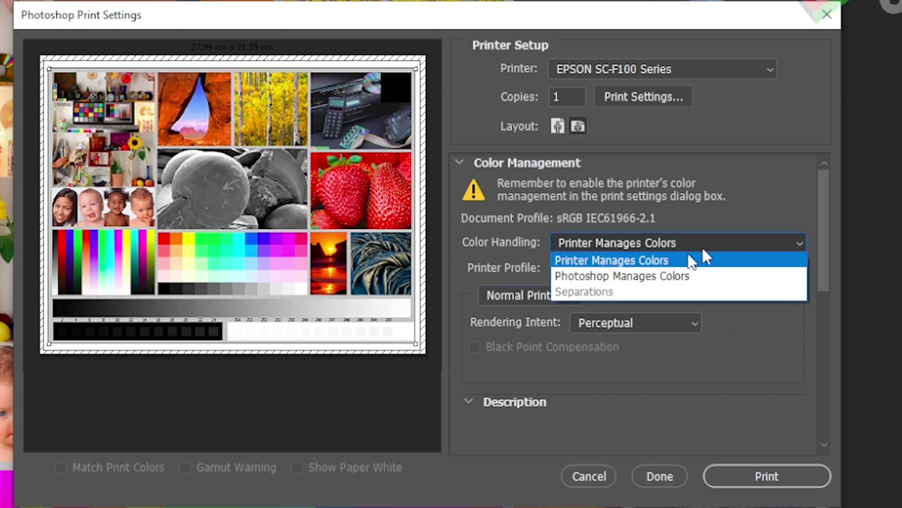
pyautogui.click(642, 282)
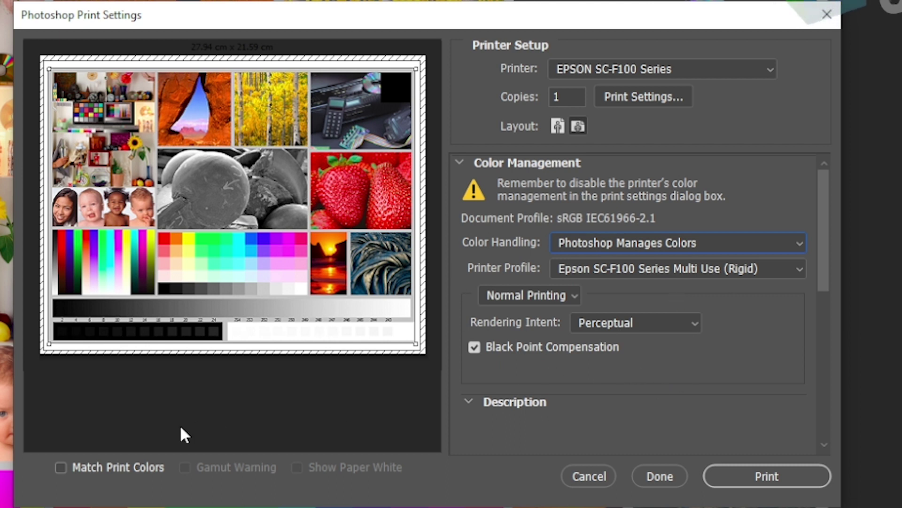
# Set the Epson driver's advanced colour correction to Sin ajuste de color
pyautogui.click(655, 97)
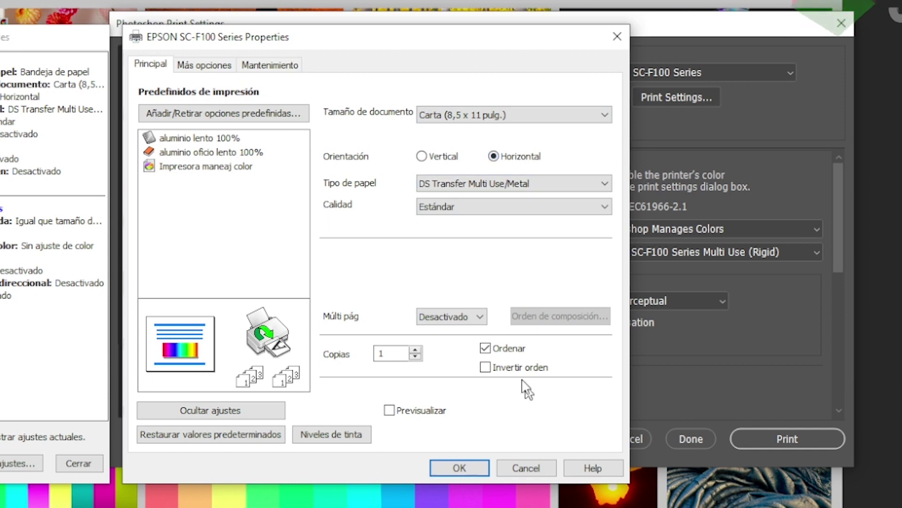
pyautogui.click(204, 65)
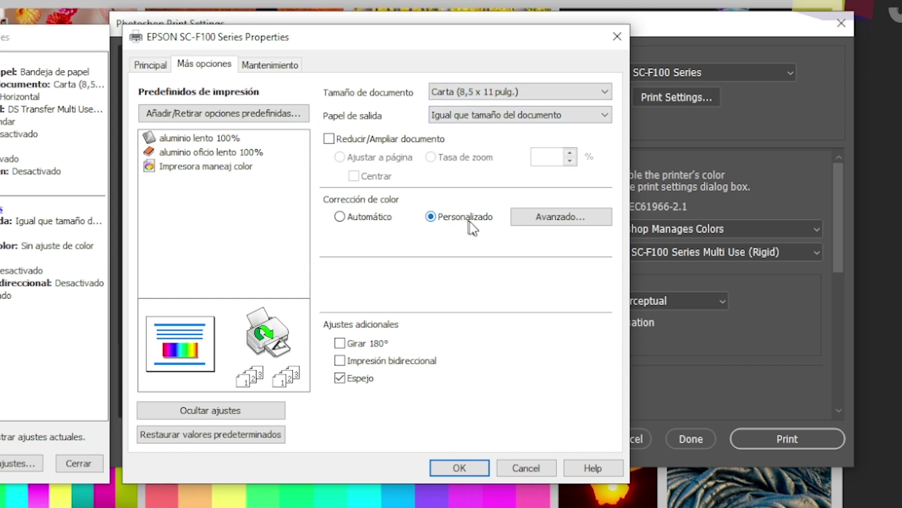
pyautogui.click(545, 221)
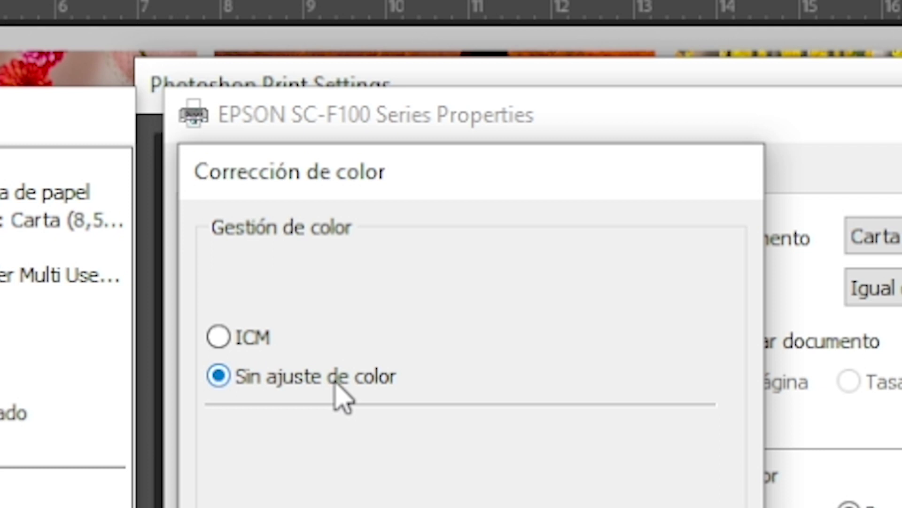
pyautogui.click(349, 384)
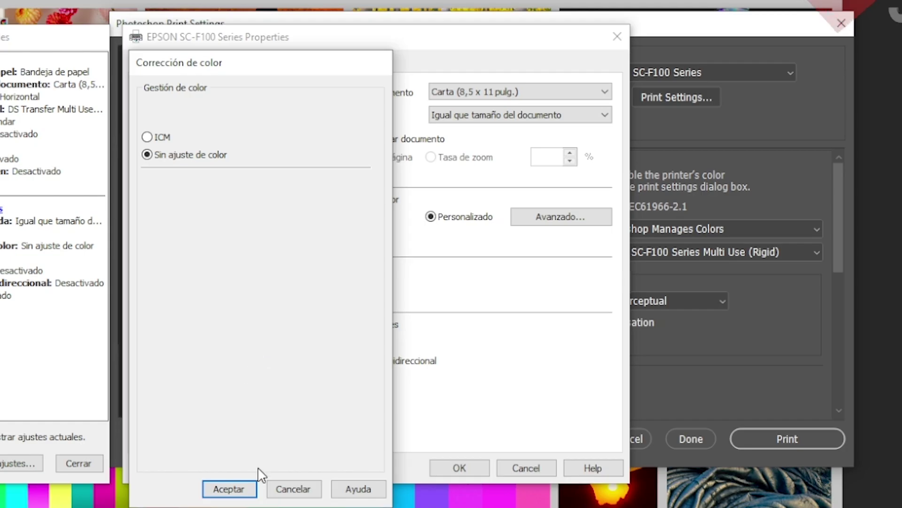
pyautogui.click(243, 488)
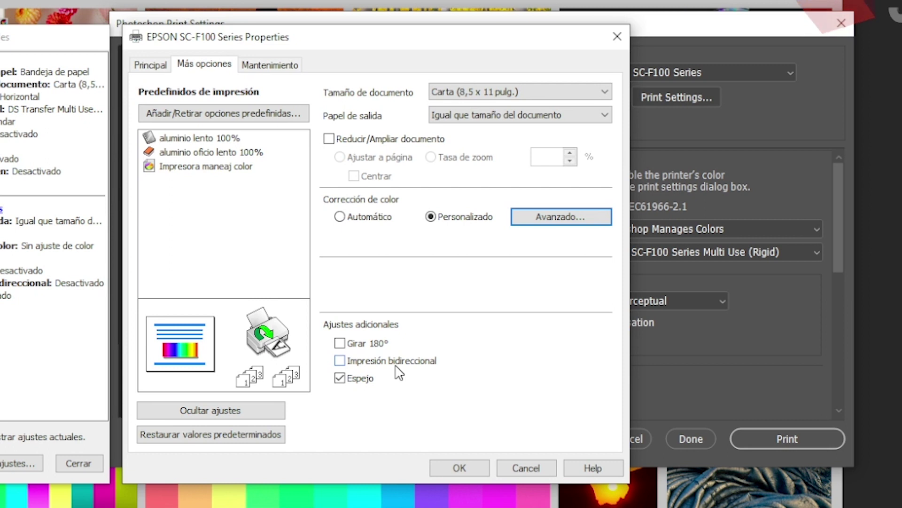
pyautogui.click(270, 66)
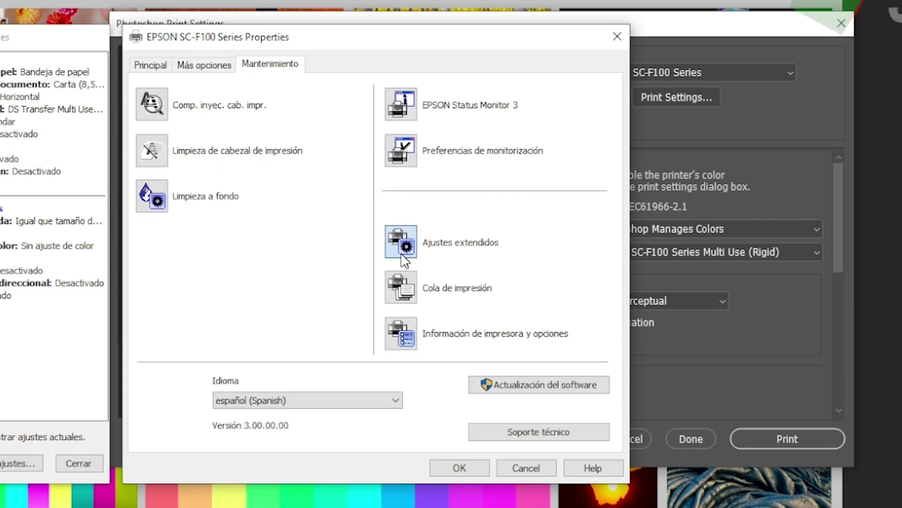
# Check the Ajustes extendidos, then accept the Epson driver settings from the Principal tab
pyautogui.click(402, 255)
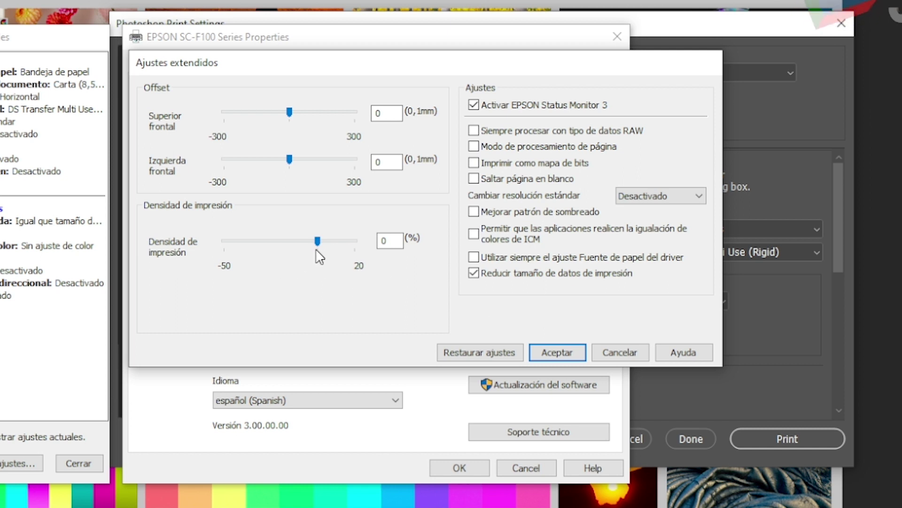
pyautogui.click(558, 355)
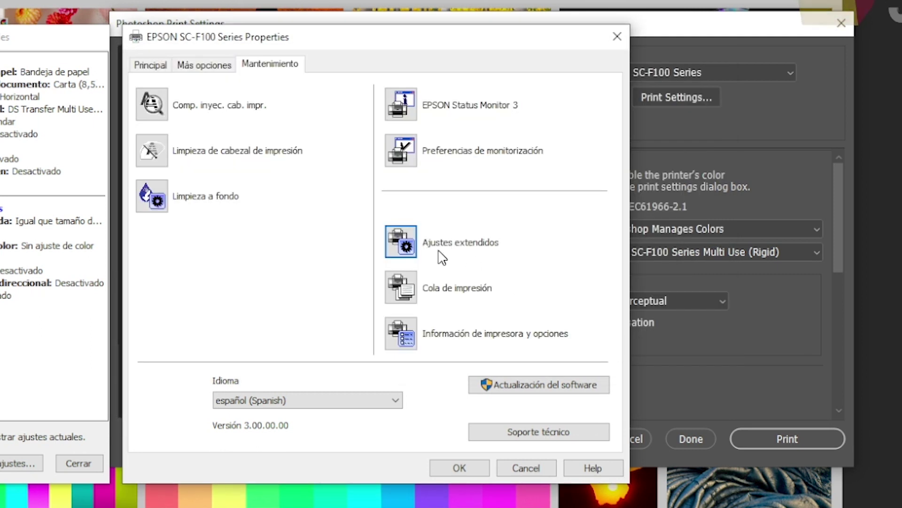
pyautogui.click(204, 66)
pyautogui.click(149, 64)
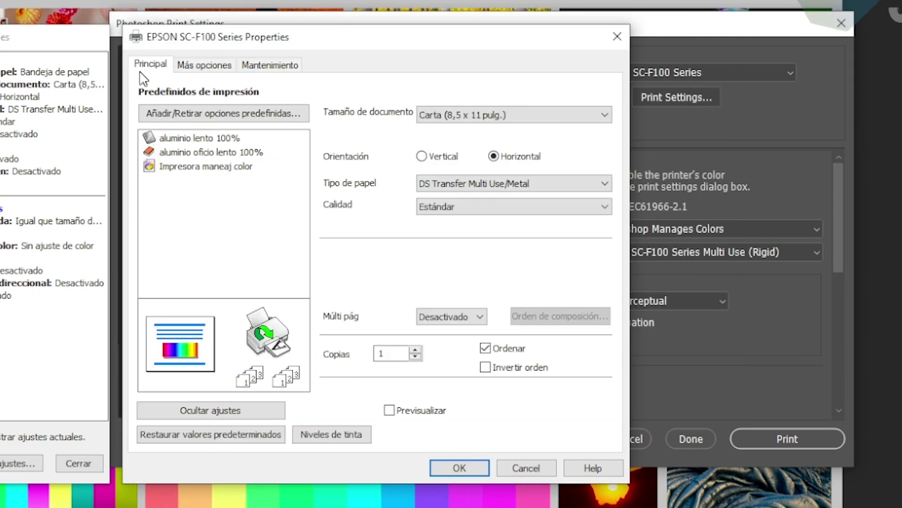
pyautogui.click(460, 468)
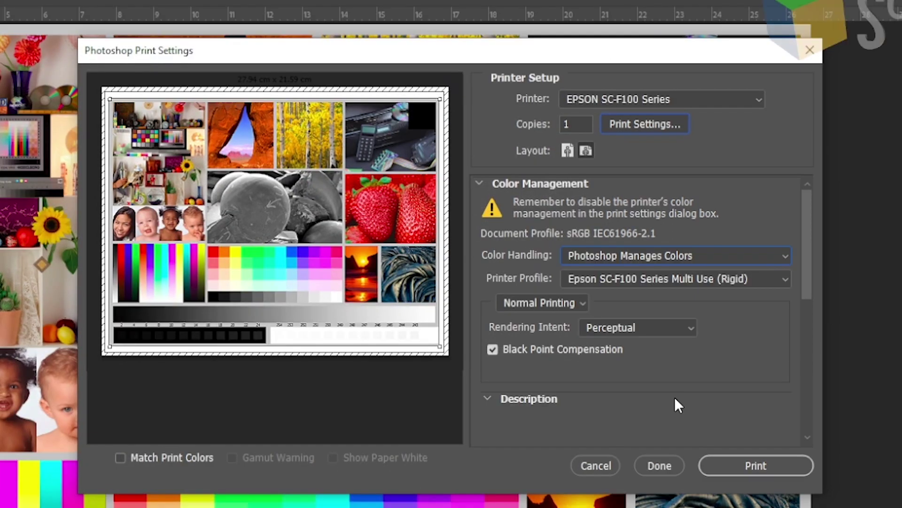